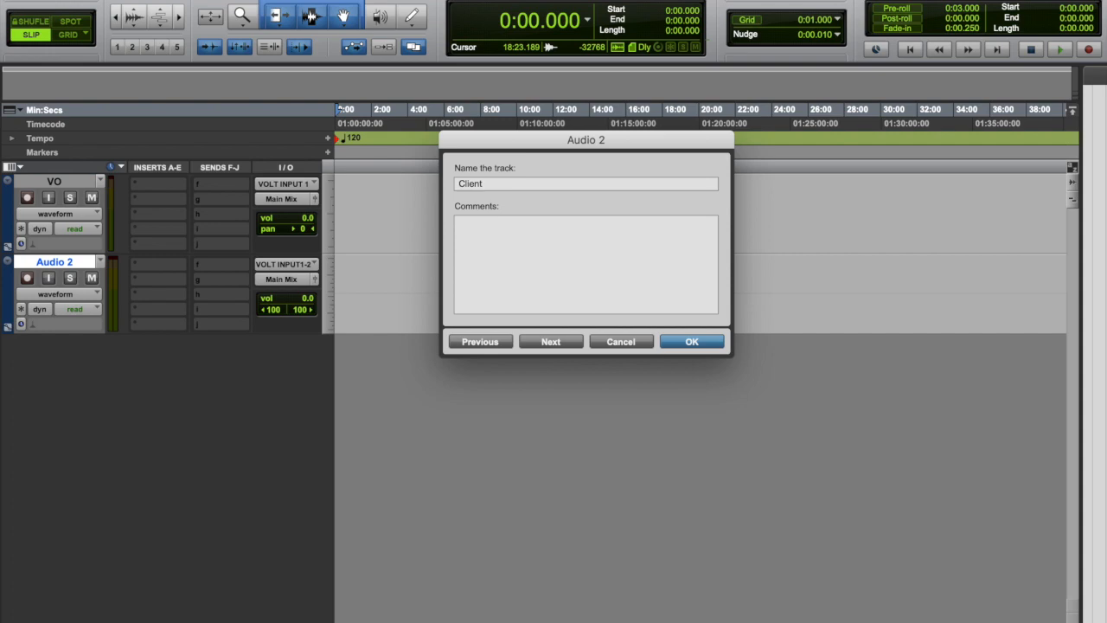
Name the second audio track Client and bring up the Mix window.
key(Return)
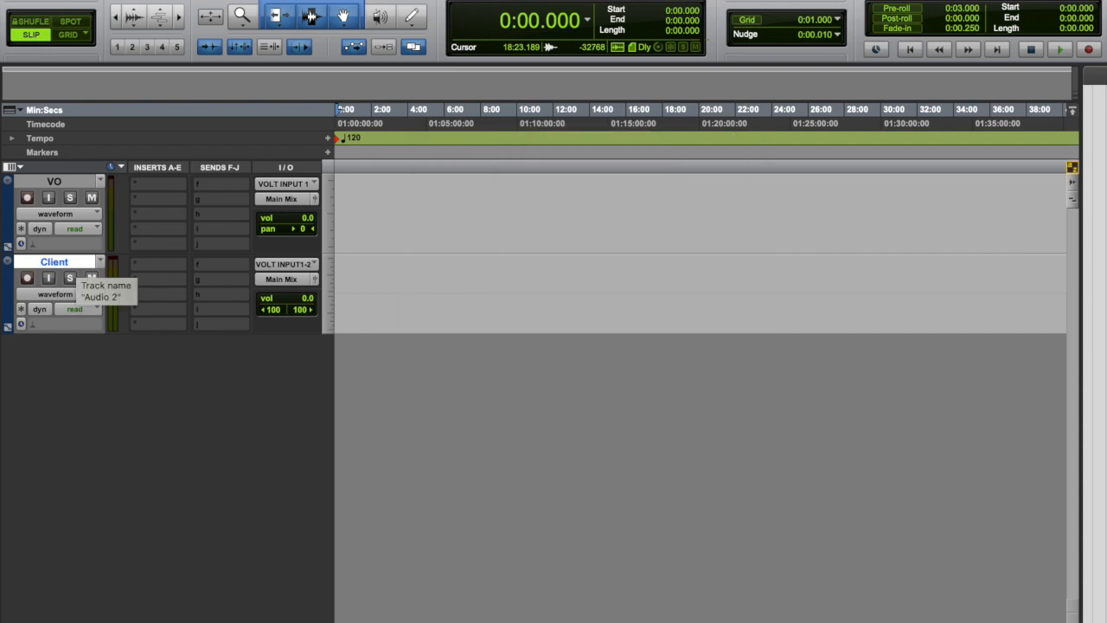
key(super+equal)
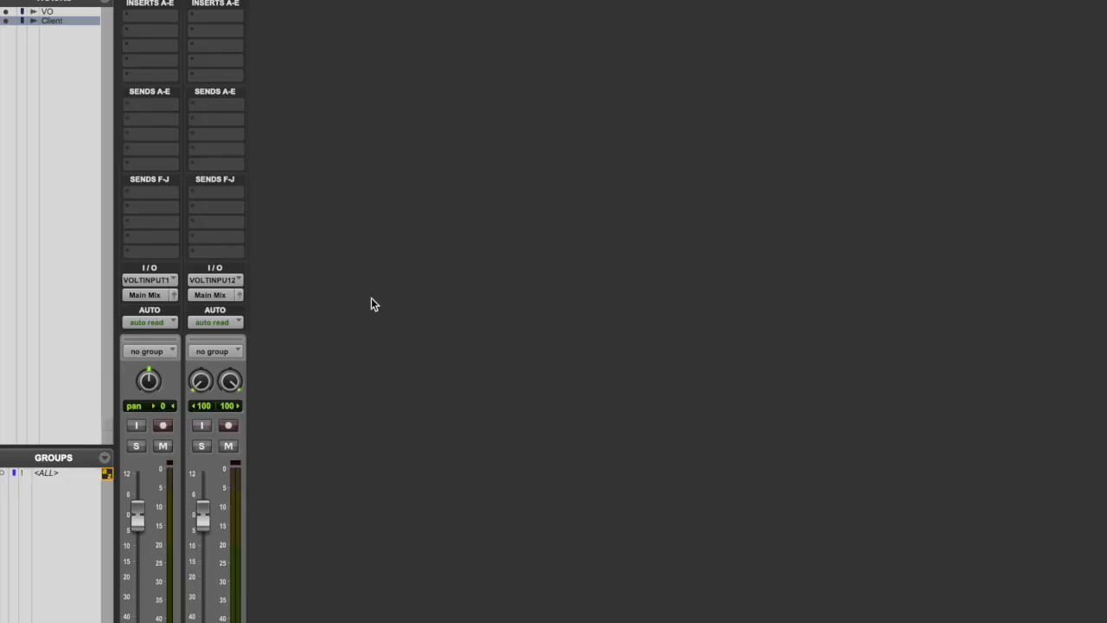
In the I/O Setup, enable Pro Tools Audio Bridge 2-A as auxiliary input and Pro Tools Audio Bridge 2-B as auxiliary output.
click(501, 2)
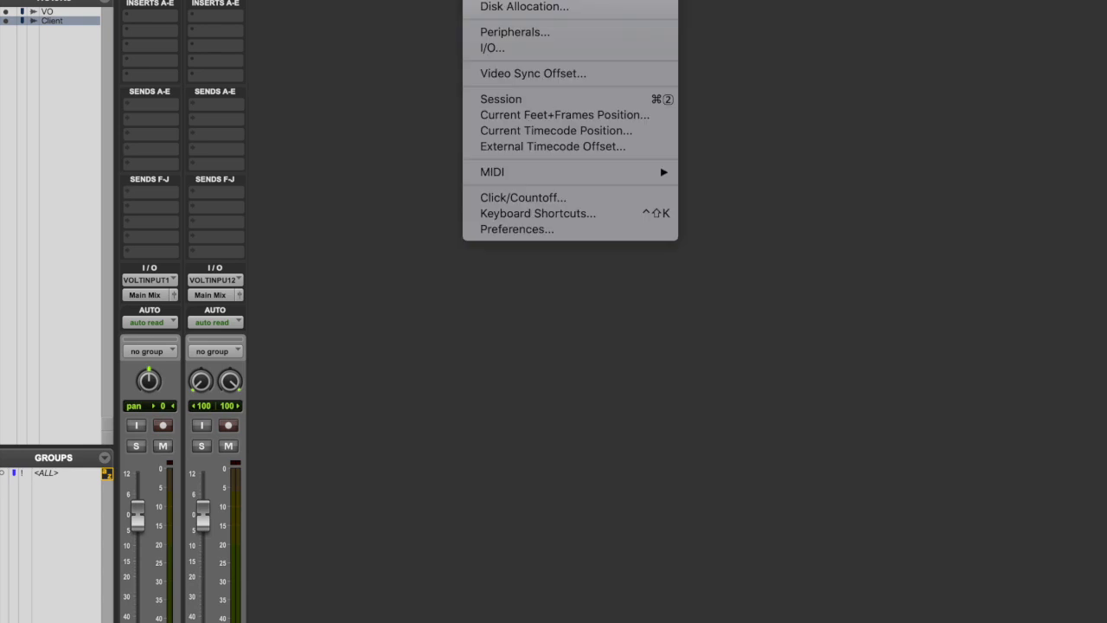
click(506, 47)
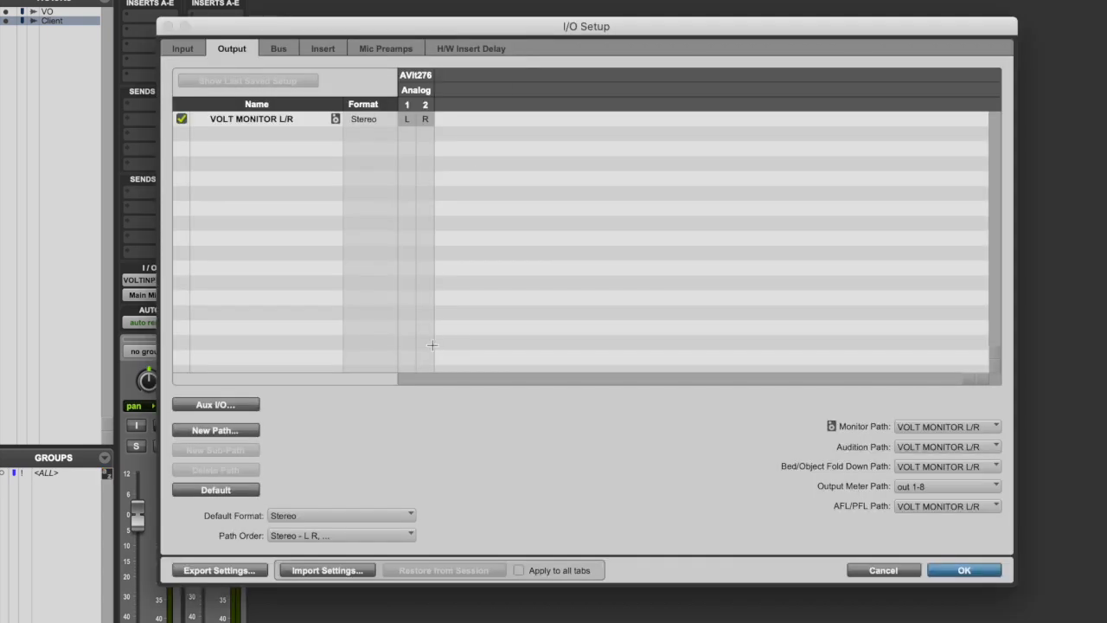
click(214, 405)
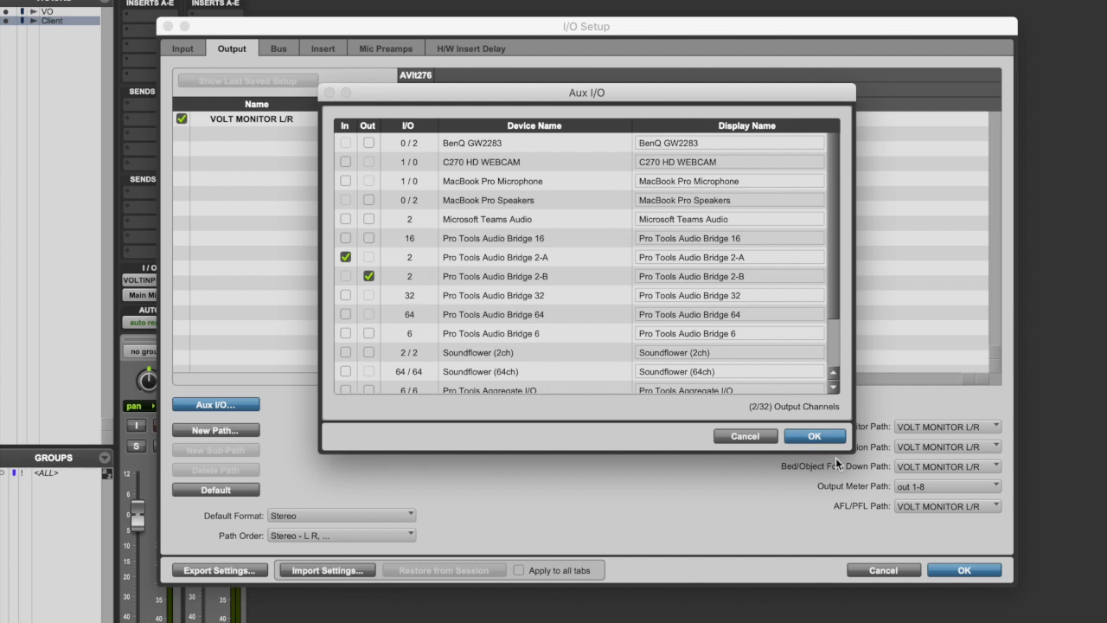
click(815, 436)
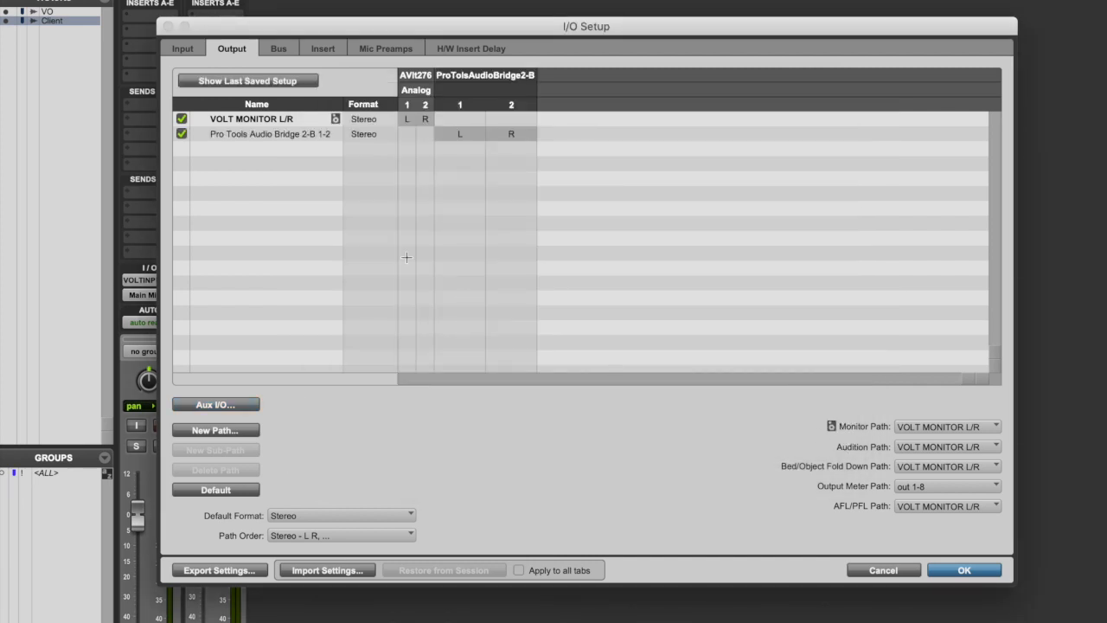
Check the input and output paths, map the Pro Tools Audio Bridge 2-B 1-2 bus to its matching output, and accept the setup.
click(192, 47)
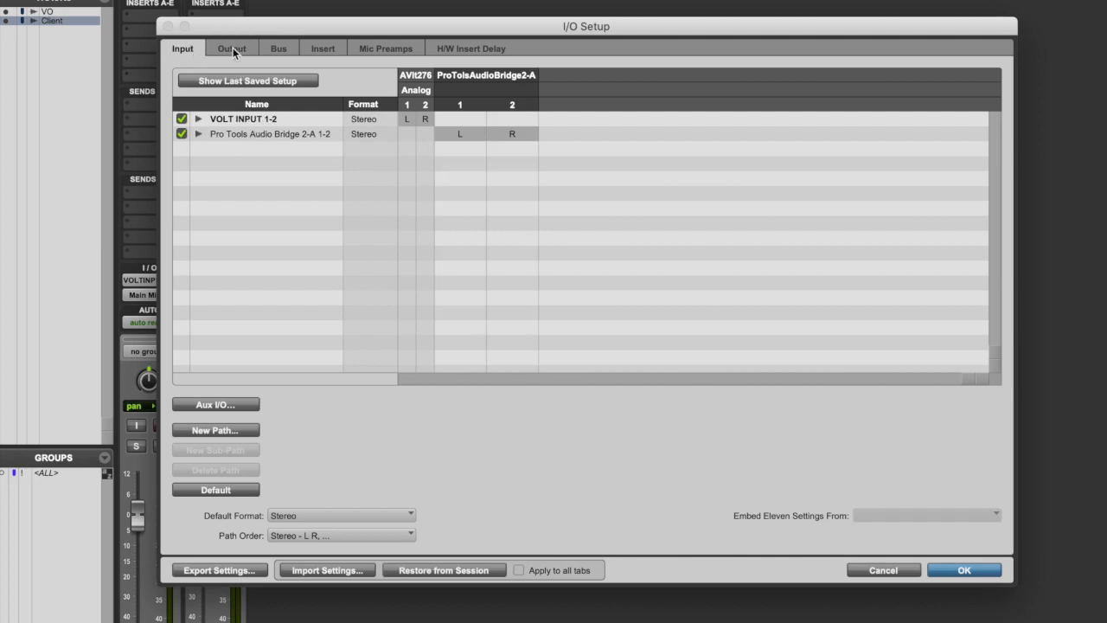
click(233, 48)
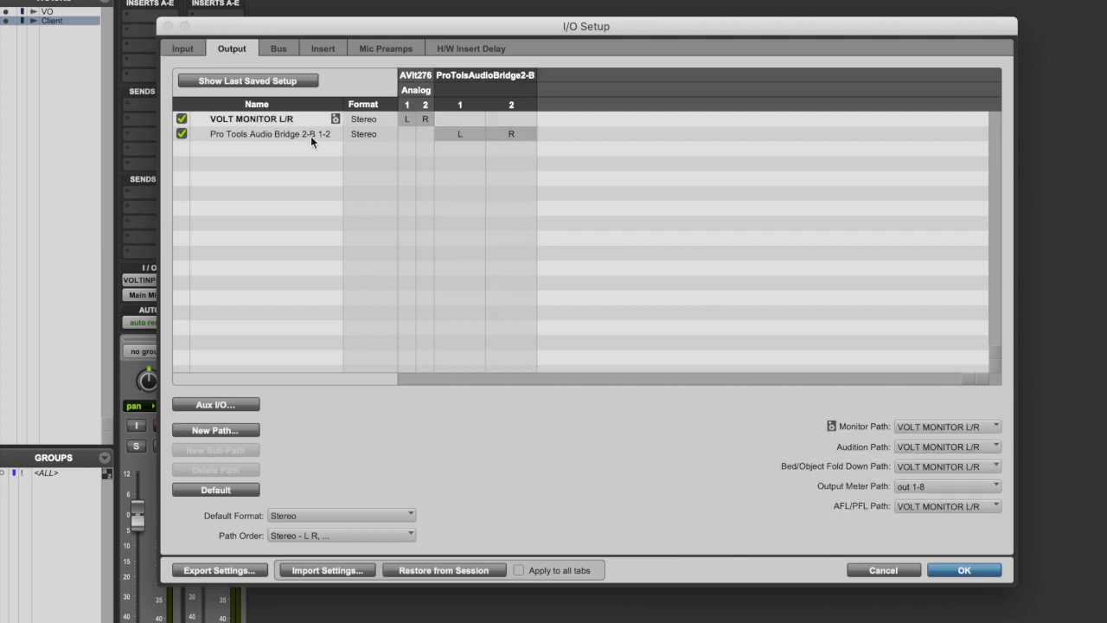
click(280, 49)
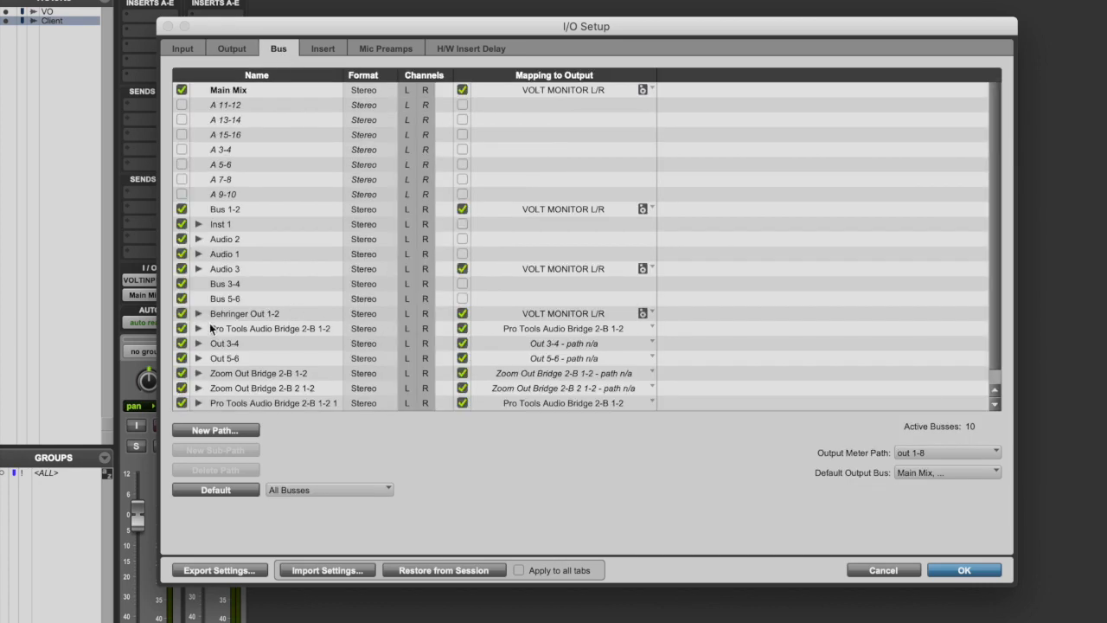
click(650, 327)
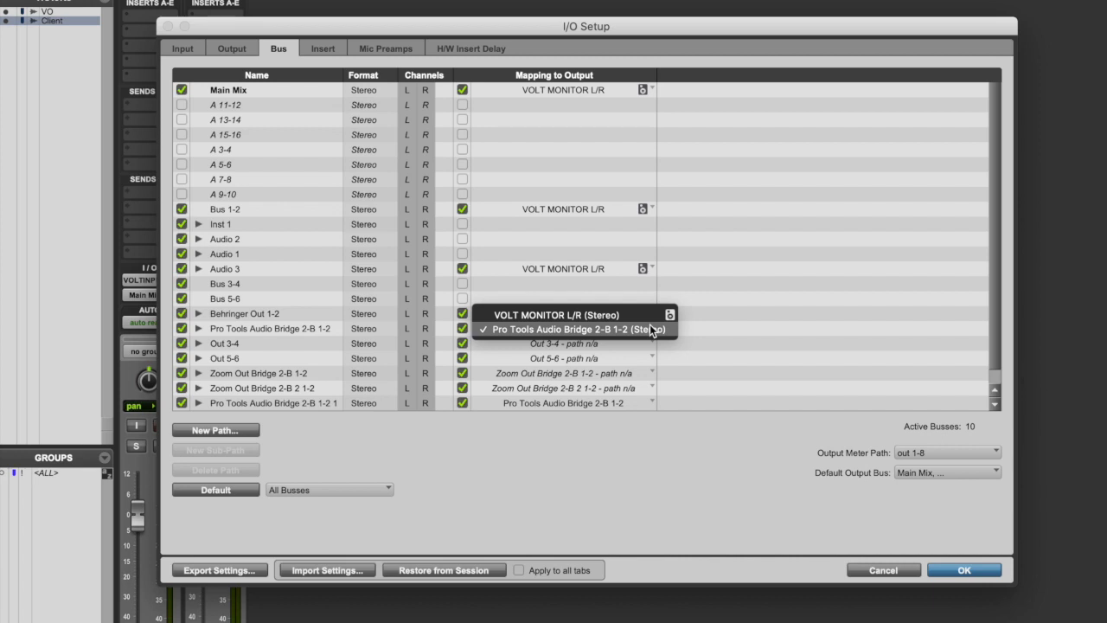
click(650, 329)
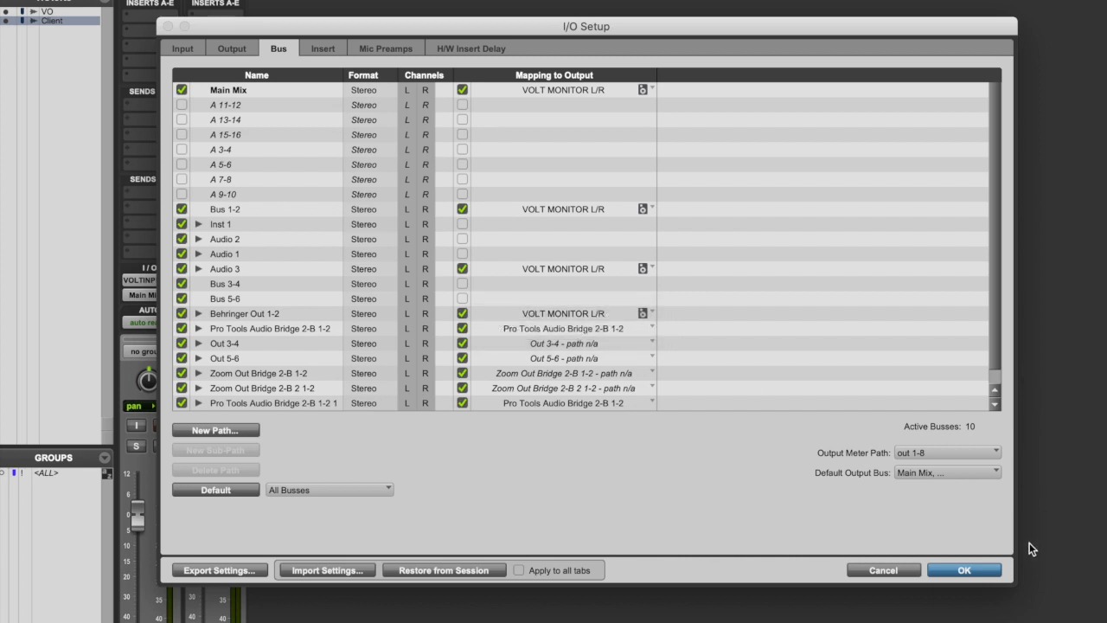
click(966, 570)
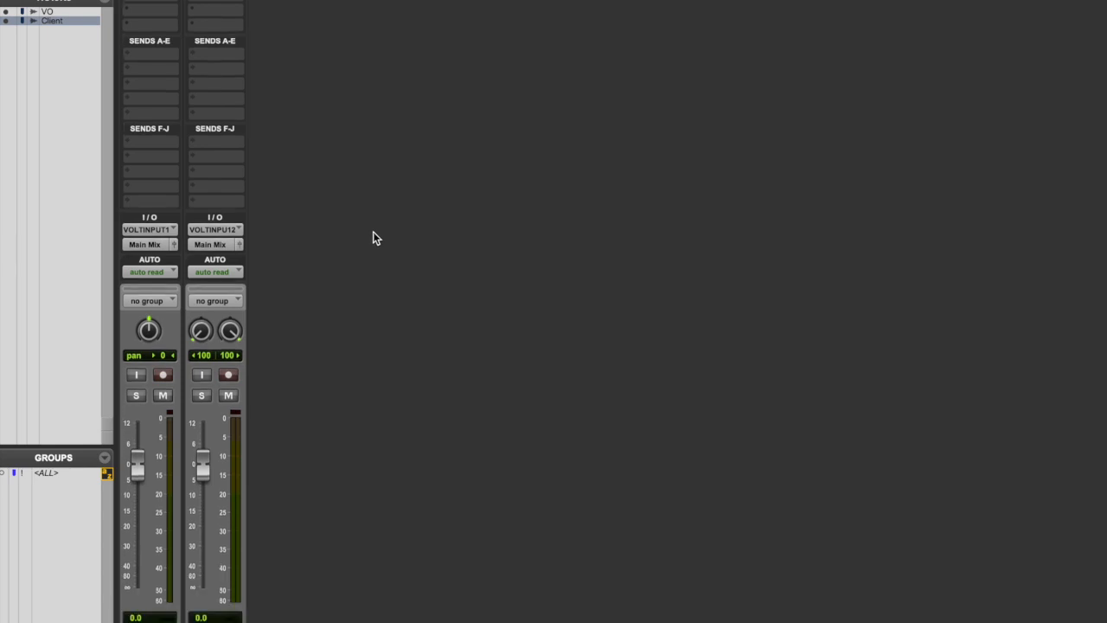
Add a pre-fader send from the VO track to the Pro Tools Audio Bridge 2-B 1-2 stereo output at 0.0 dB.
scroll(156, 381, down, 2)
scroll(173, 303, up, 2)
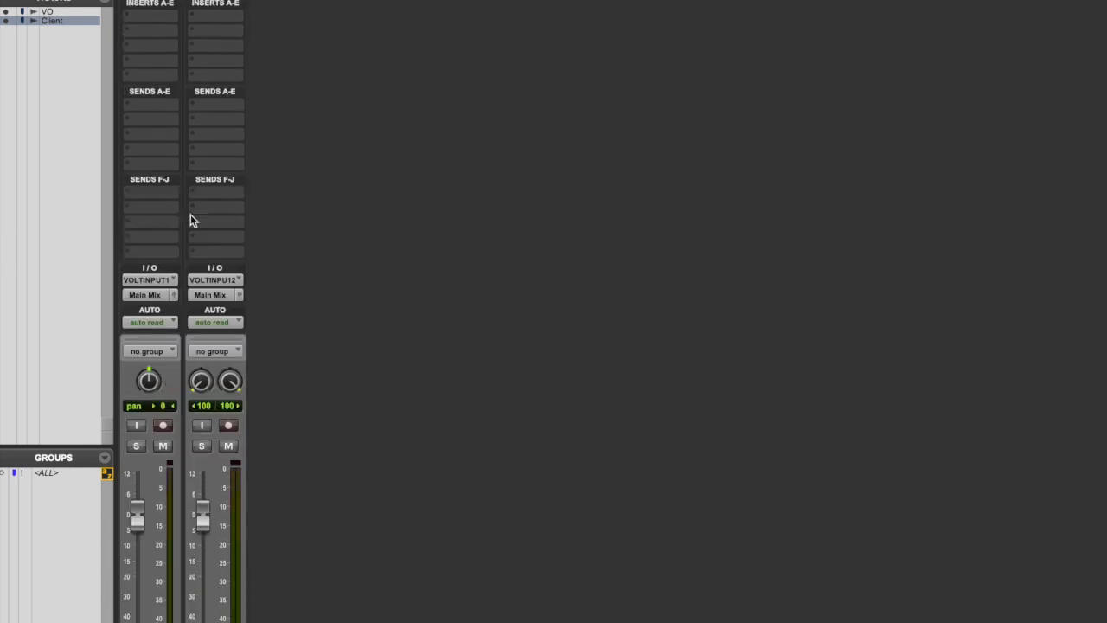
click(160, 108)
mouse_move(174, 107)
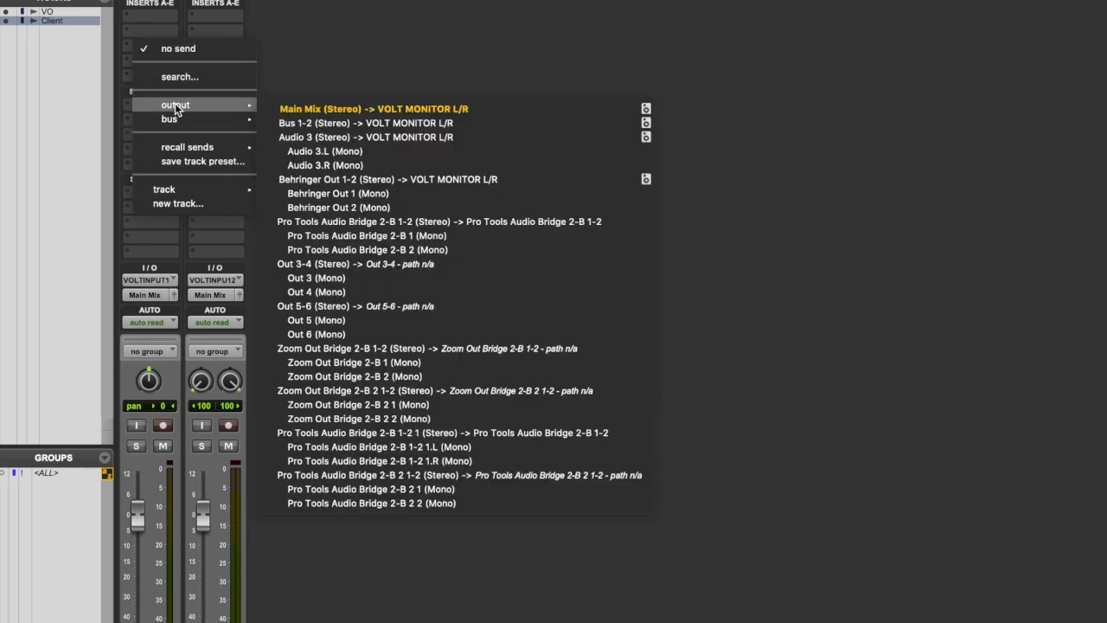
click(502, 220)
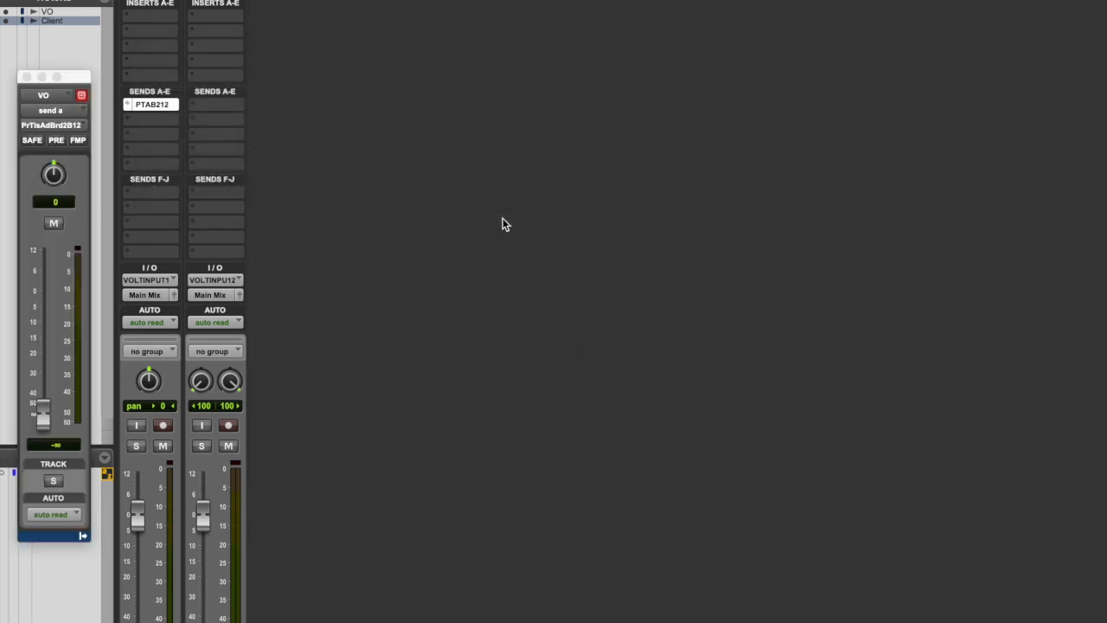
alt+click(42, 410)
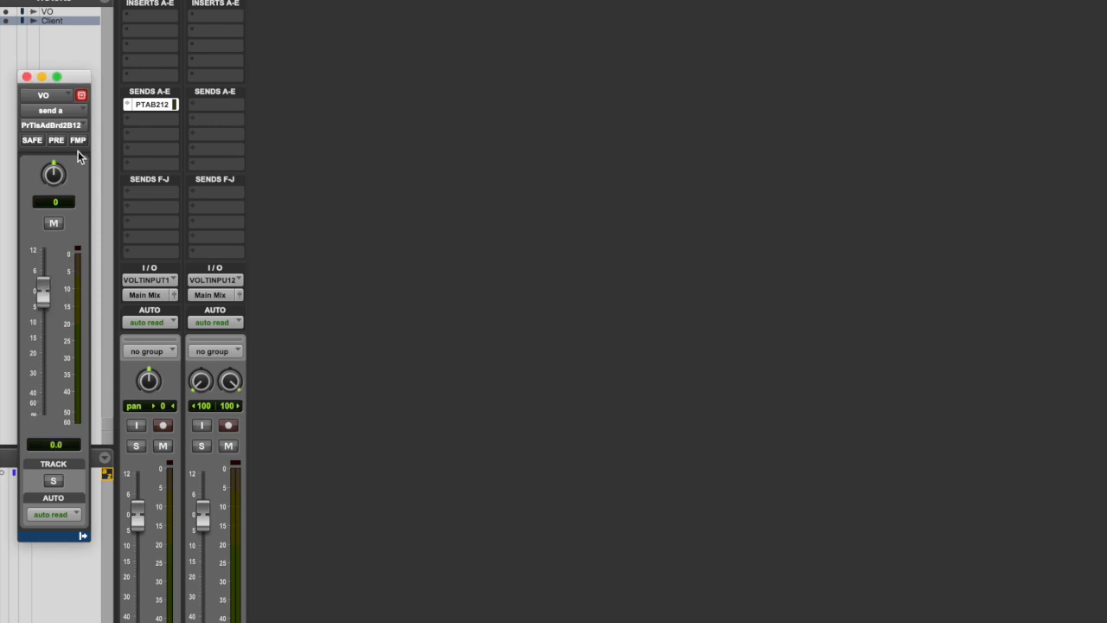
click(56, 141)
Set the Client track's input to Pro Tools Audio Bridge 2-A 1-2 (Stereo).
scroll(231, 275, down, 4)
scroll(231, 277, up, 4)
click(217, 281)
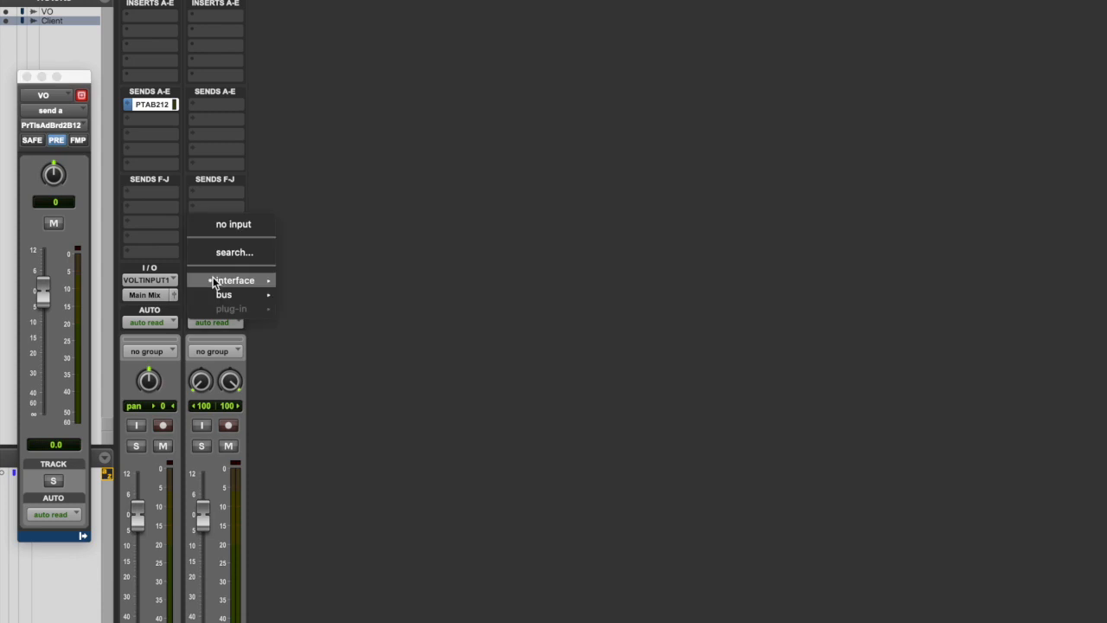
mouse_move(218, 281)
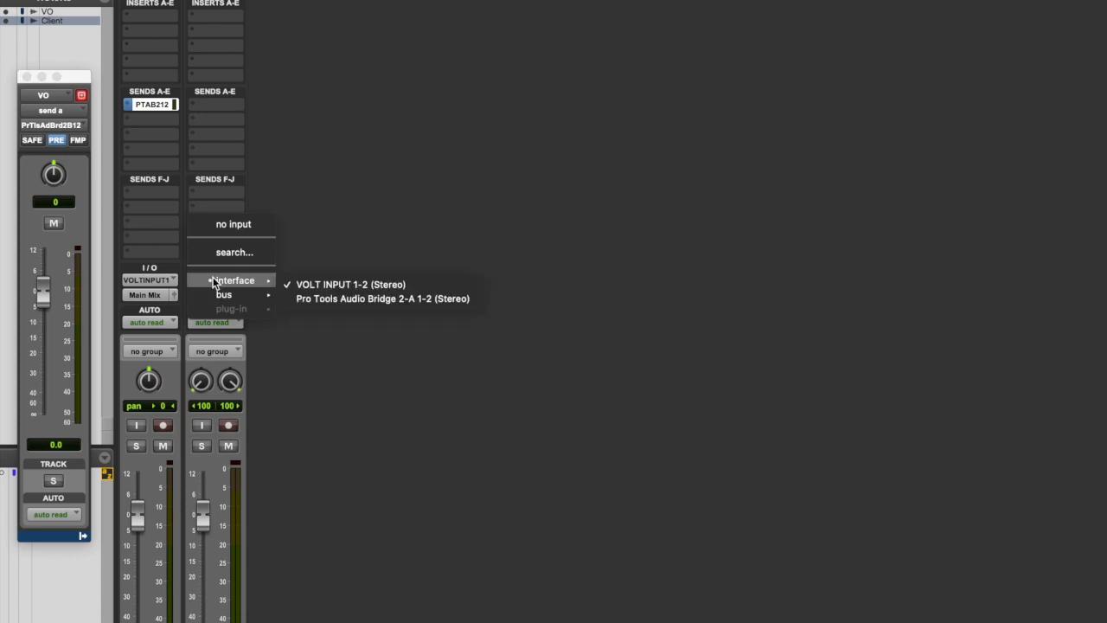
click(299, 298)
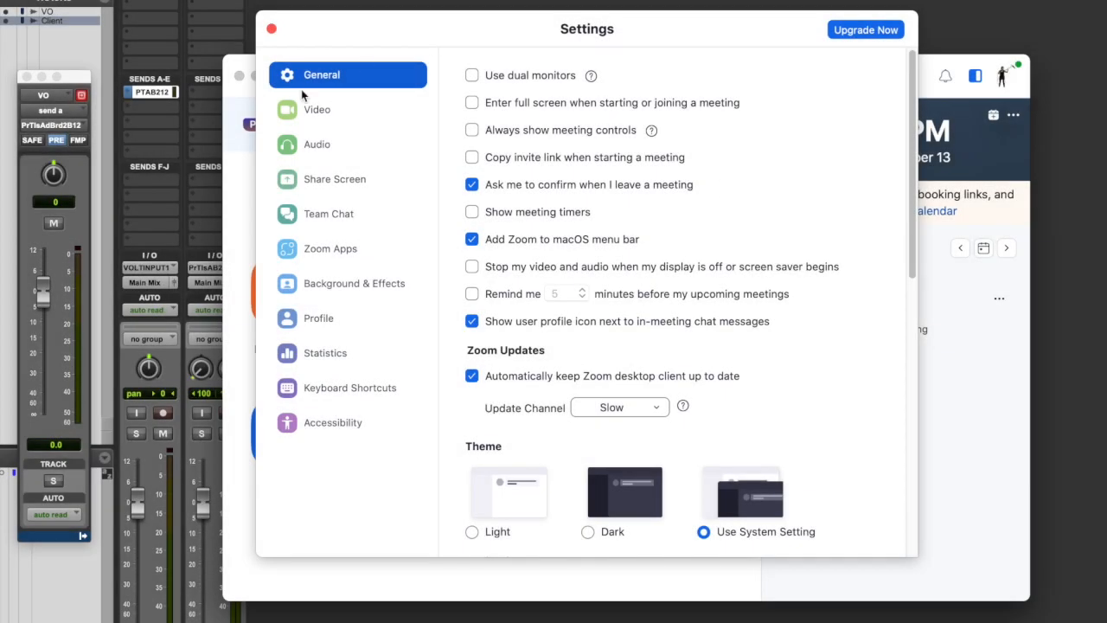
In Zoom's audio settings, choose Pro Tools Audio Bridge 2-A as the speaker and Pro Tools Audio Bridge 2-B as the microphone.
click(327, 147)
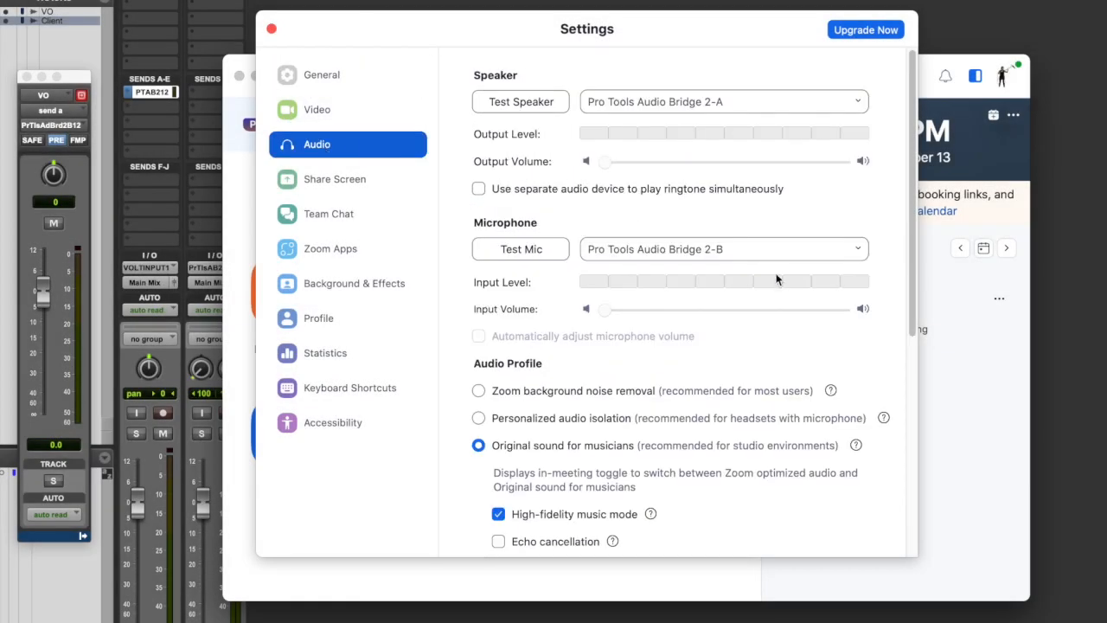
drag(651, 38, 764, 85)
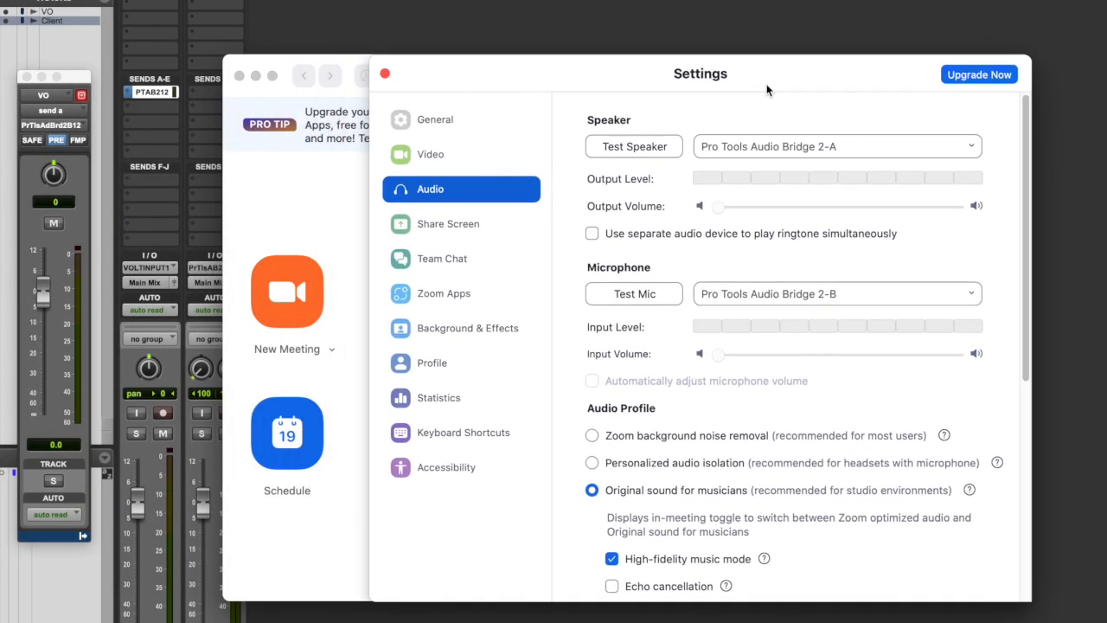
click(891, 145)
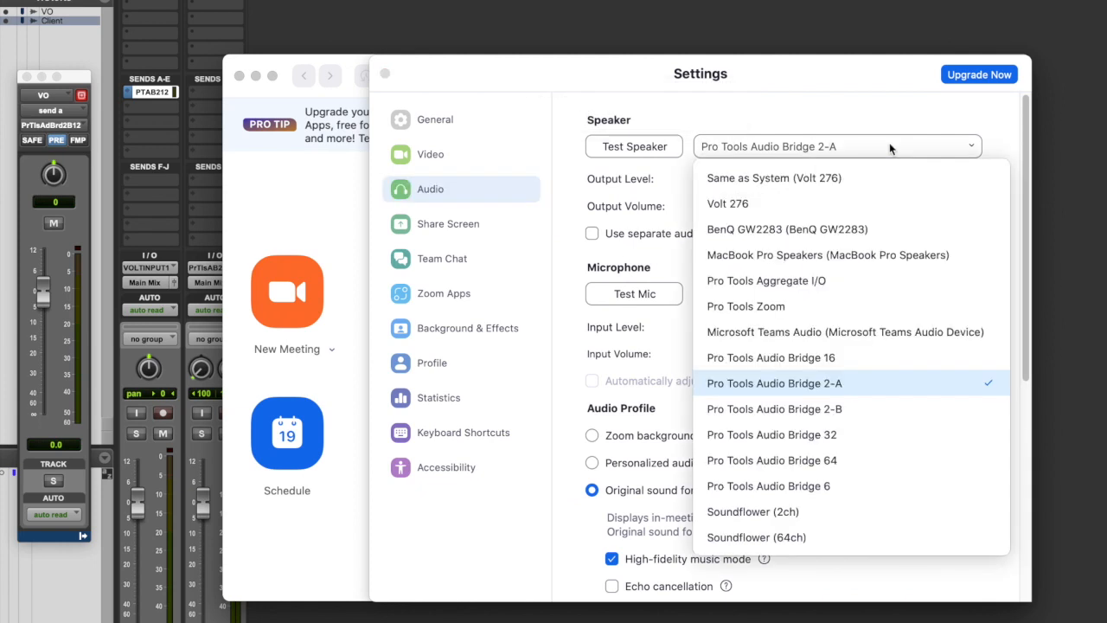
click(914, 384)
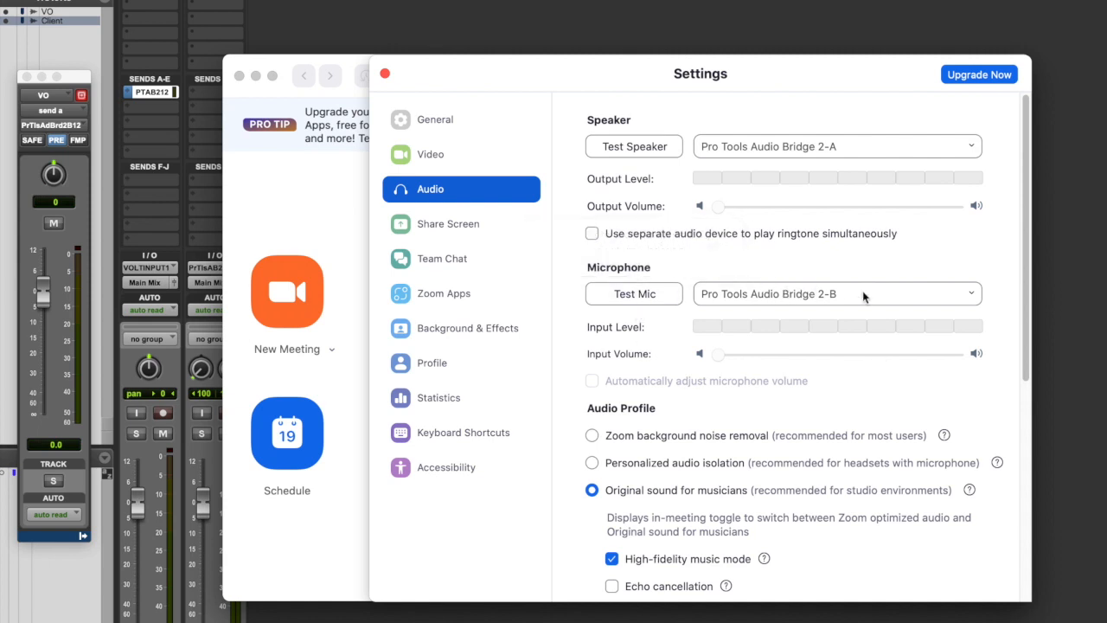
click(922, 295)
click(918, 475)
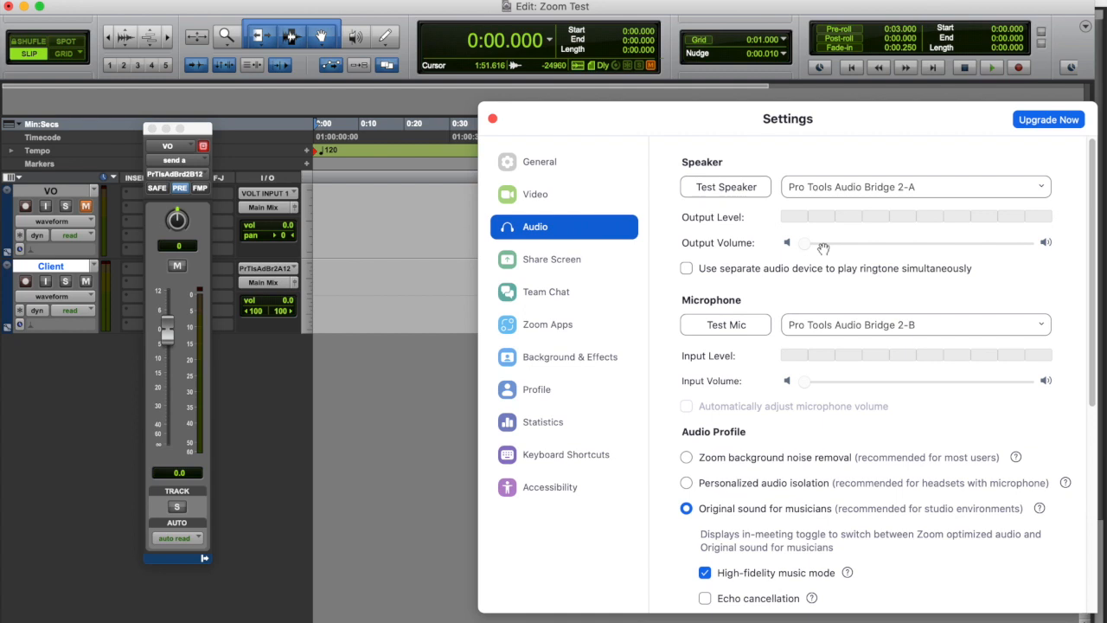
Record-arm the VO and Client tracks in Pro Tools, and run Zoom's speaker test briefly to check the routing.
click(28, 209)
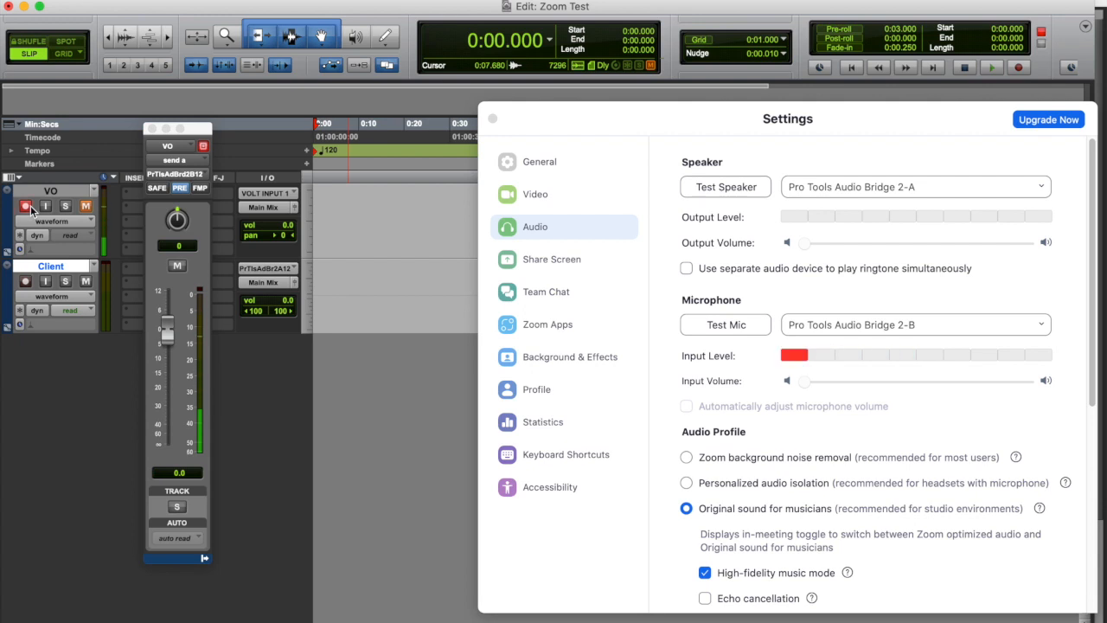
click(27, 286)
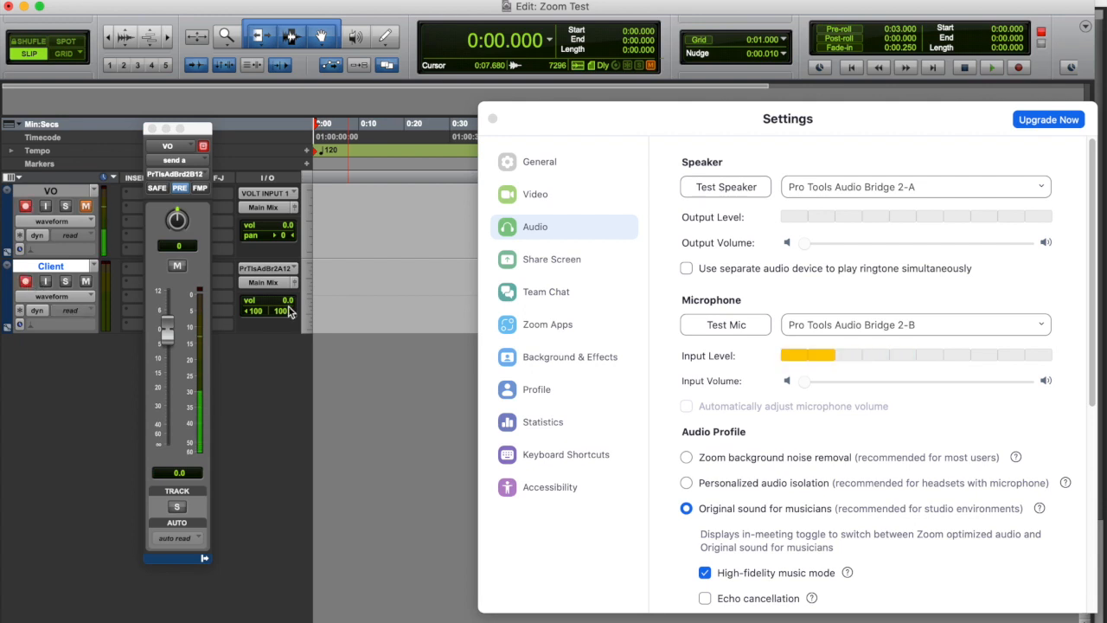
click(737, 186)
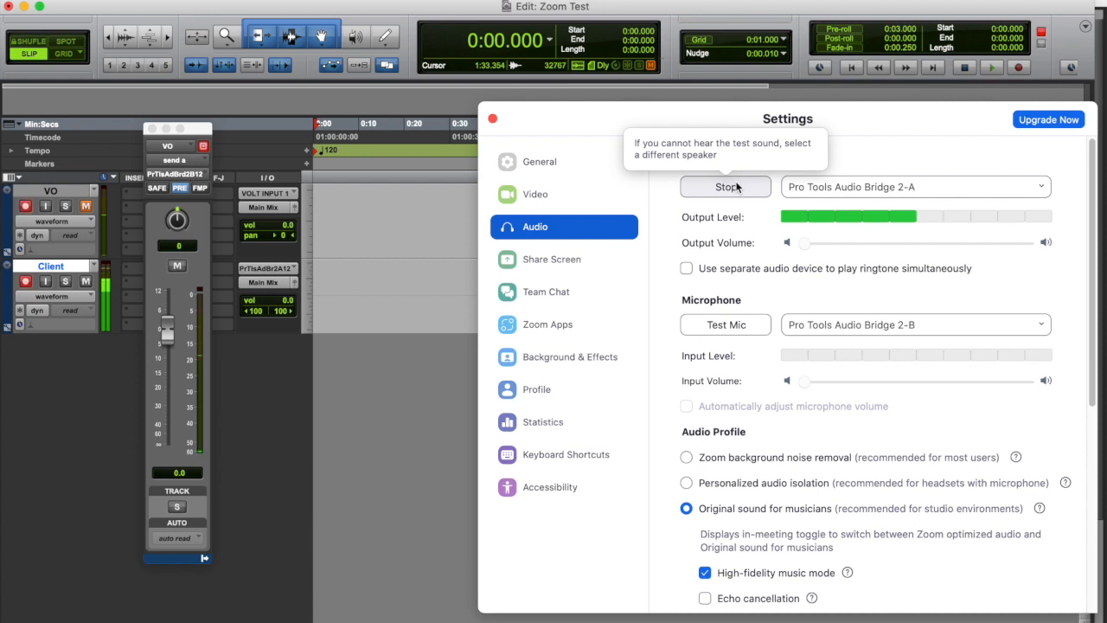
click(737, 186)
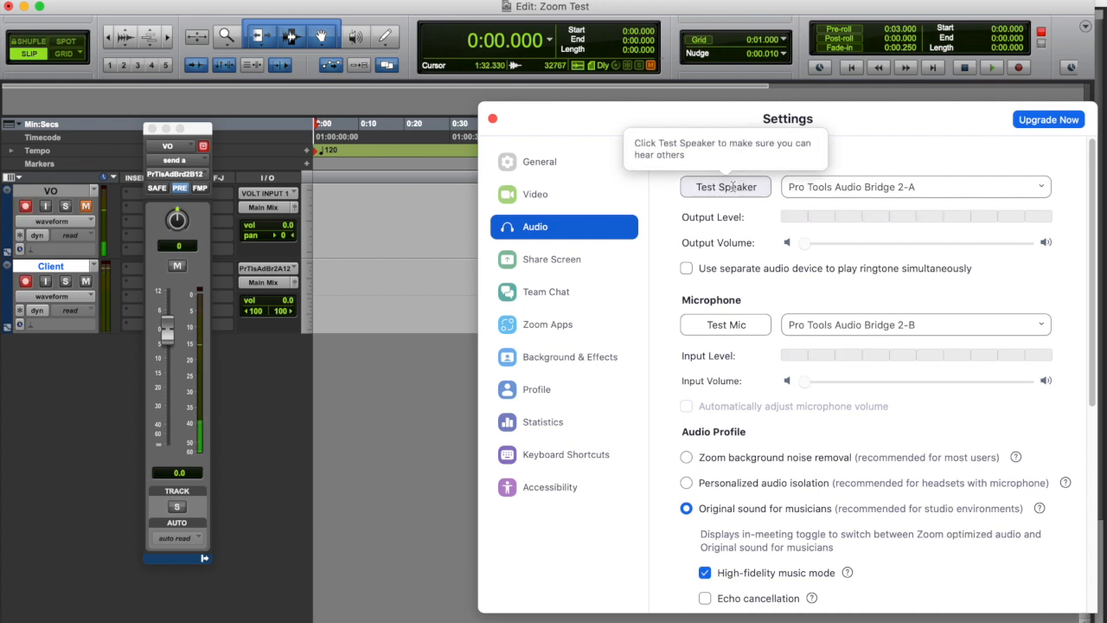
Record a take of about 8 seconds on the VO and Client tracks, and disarm both tracks.
click(1005, 71)
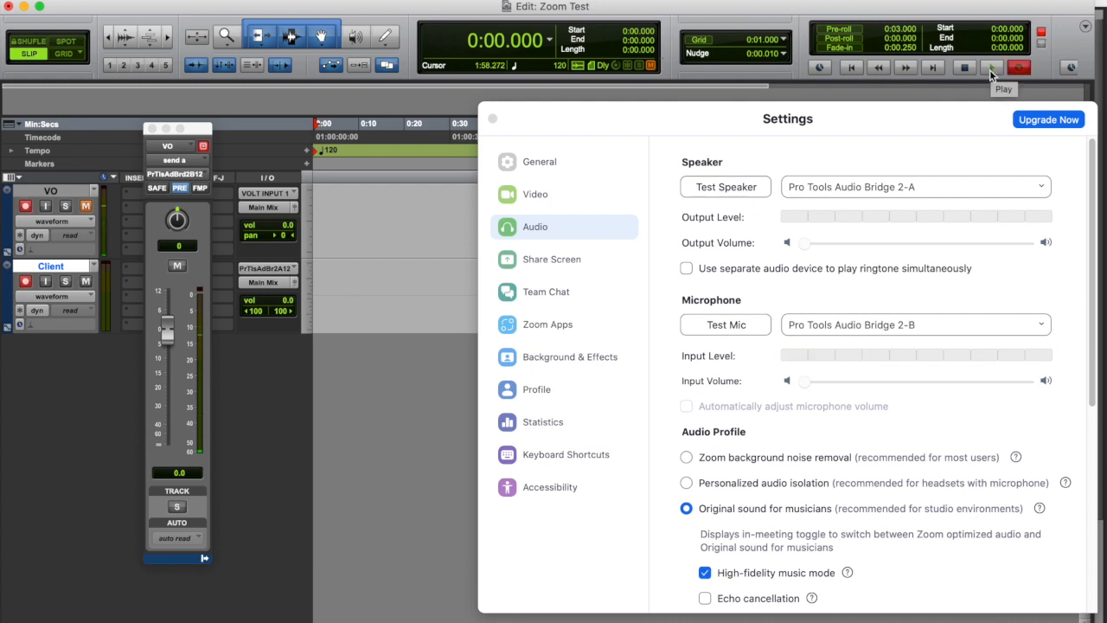
click(993, 69)
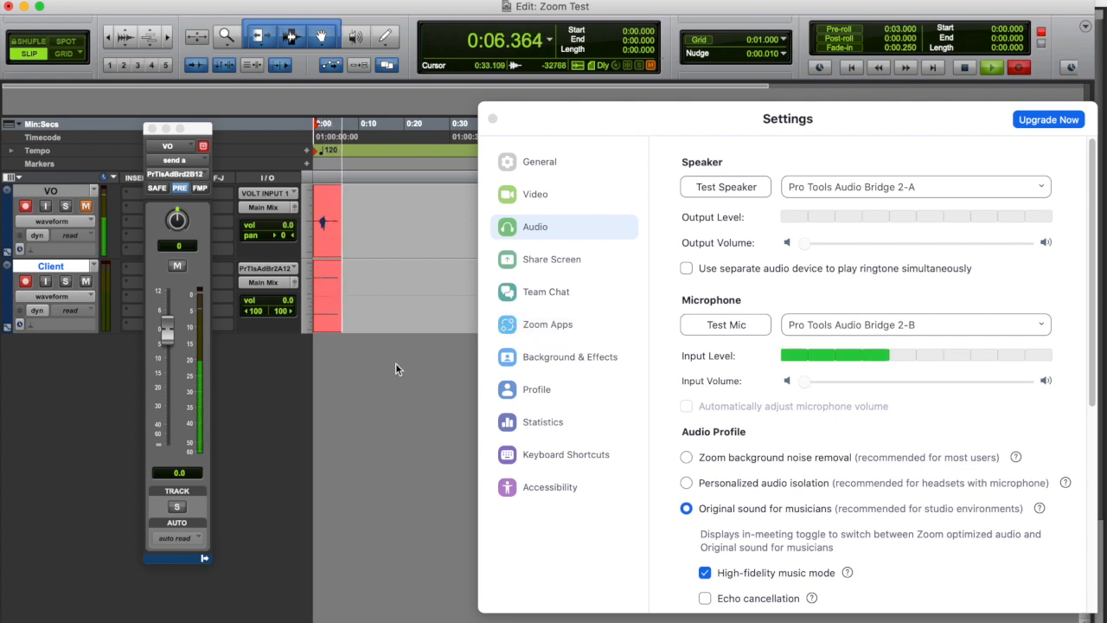
click(965, 67)
click(25, 206)
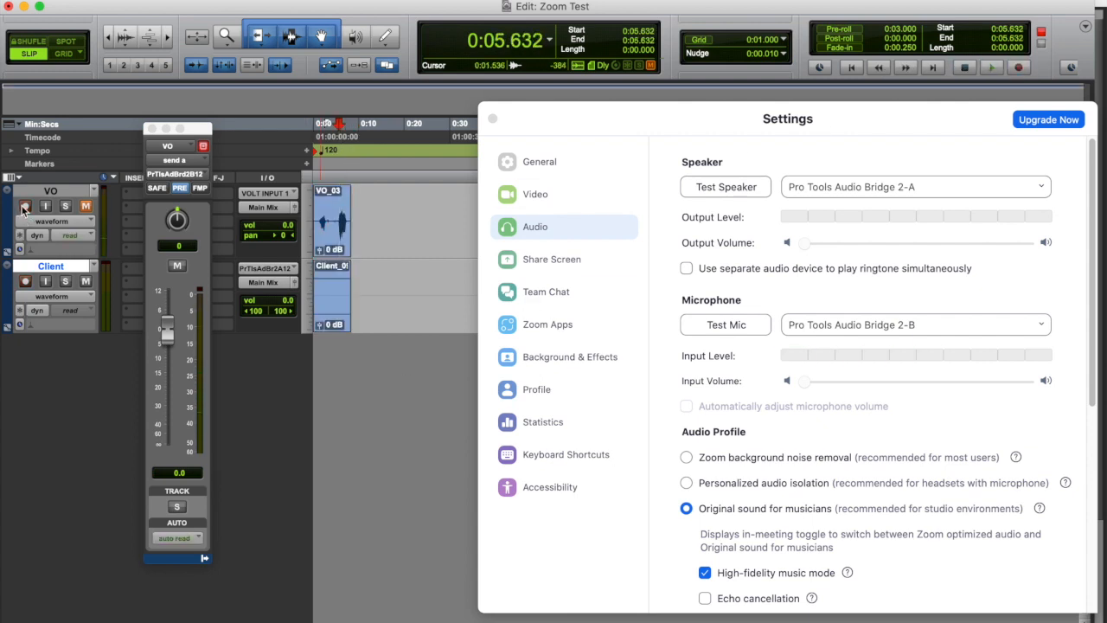
click(25, 281)
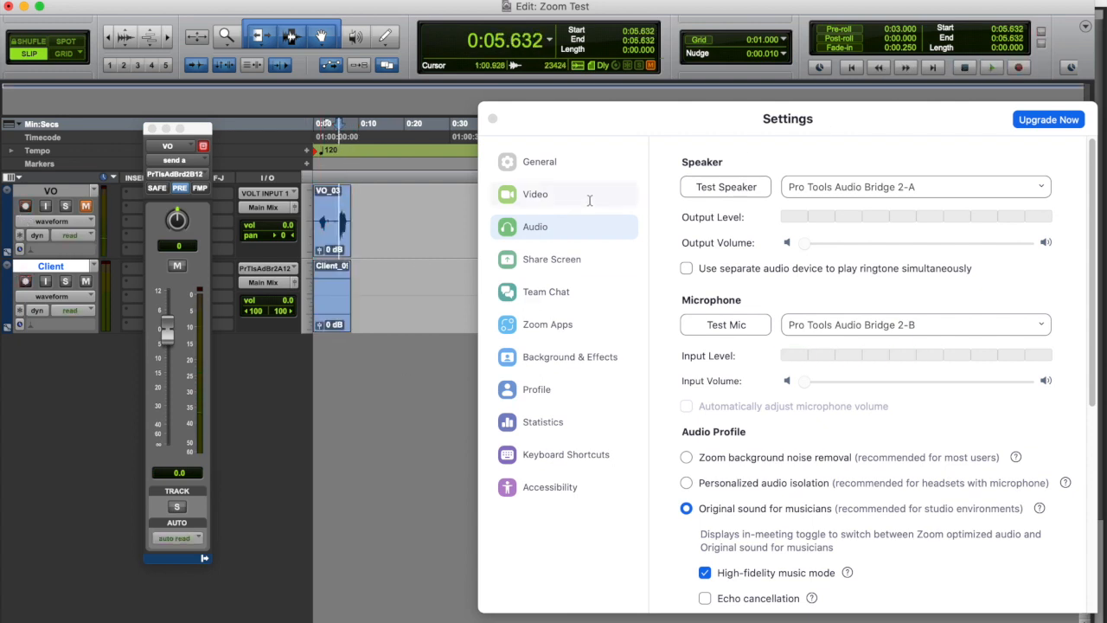
Play back part of the recorded take to check the send to Zoom, and place the edit cursor at about 0:05.120.
click(992, 69)
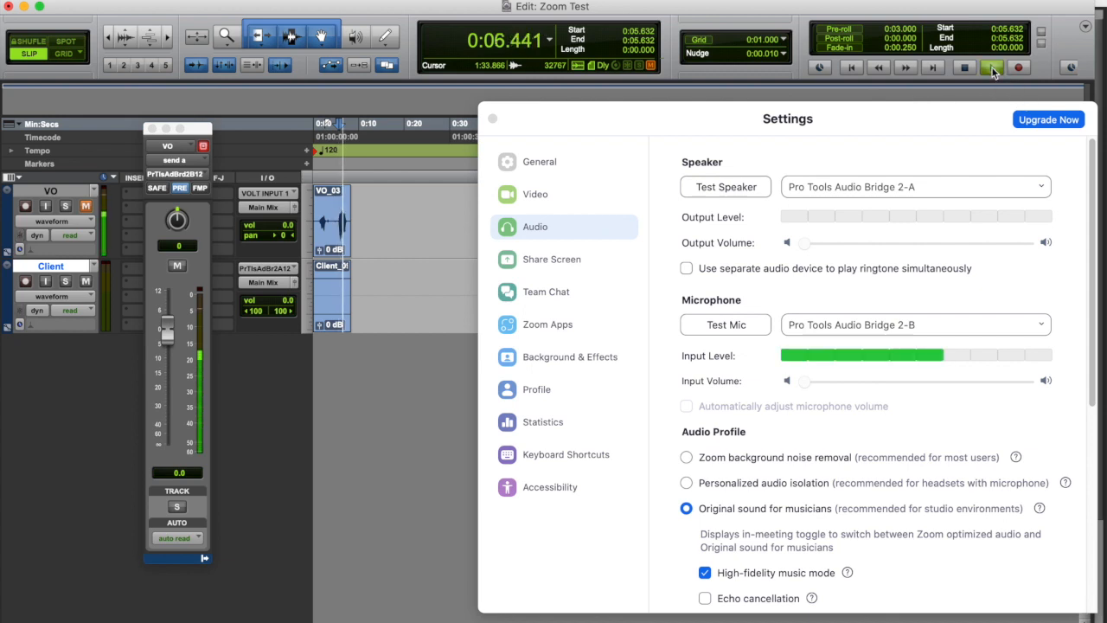
click(992, 69)
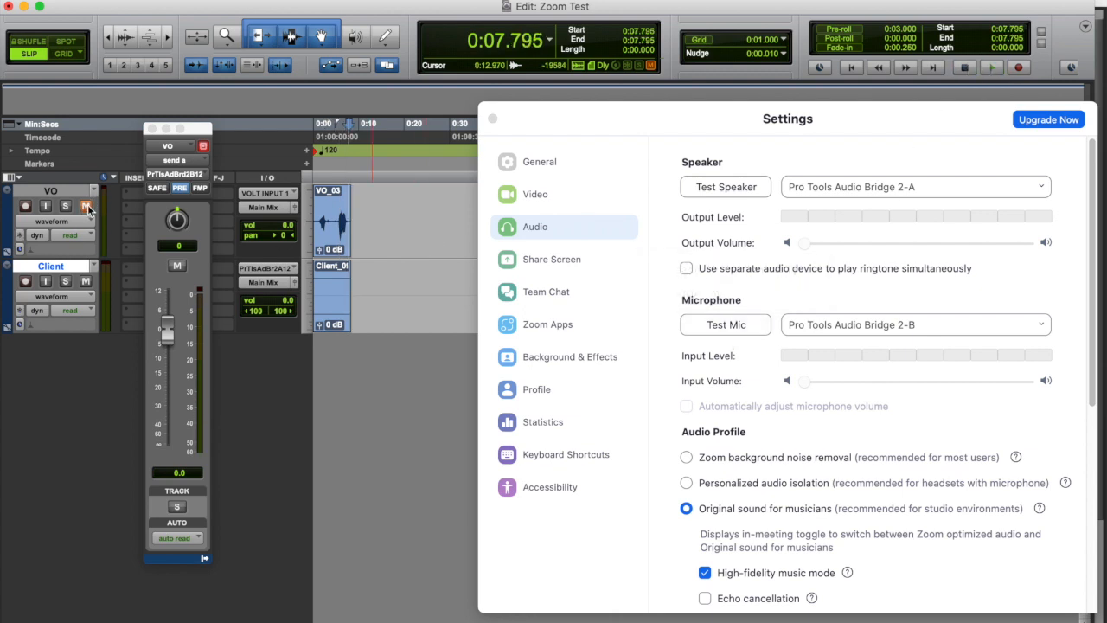
click(340, 166)
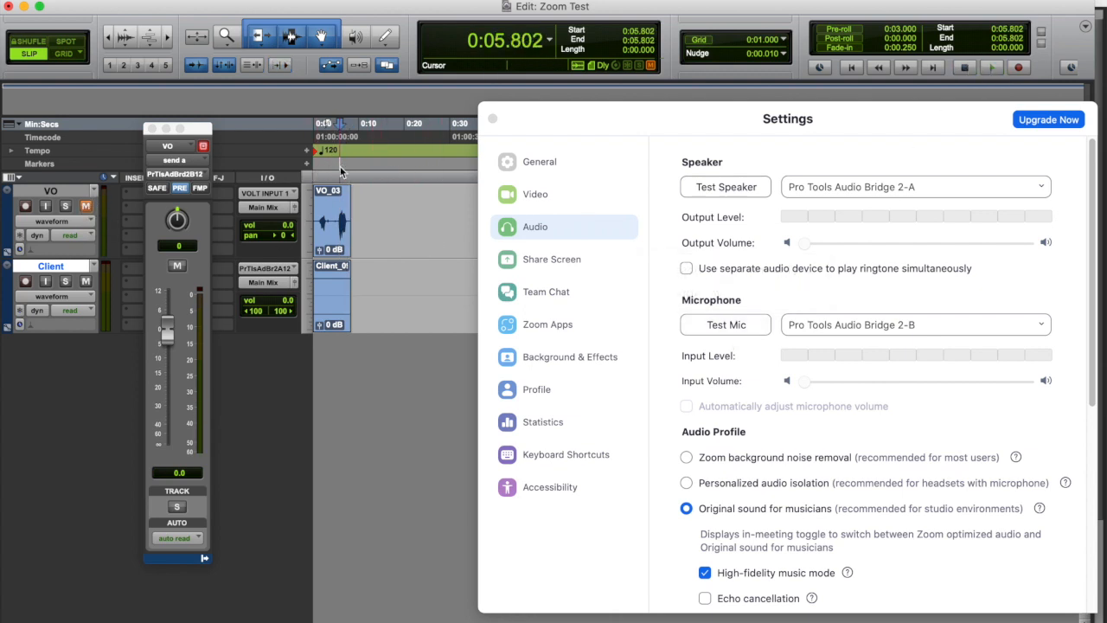
click(338, 164)
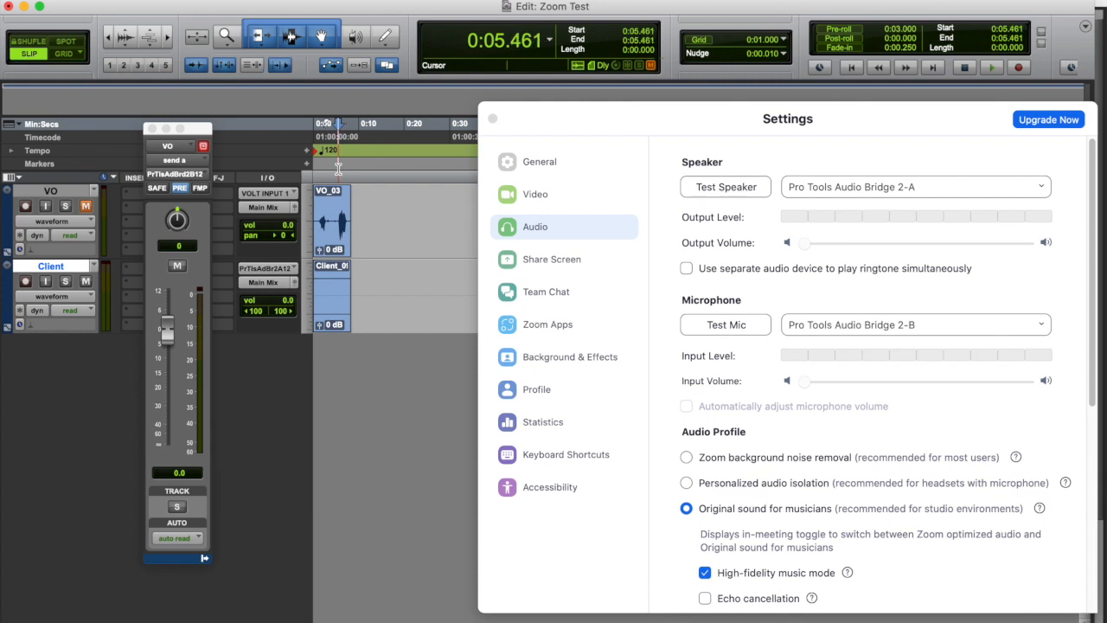
click(336, 218)
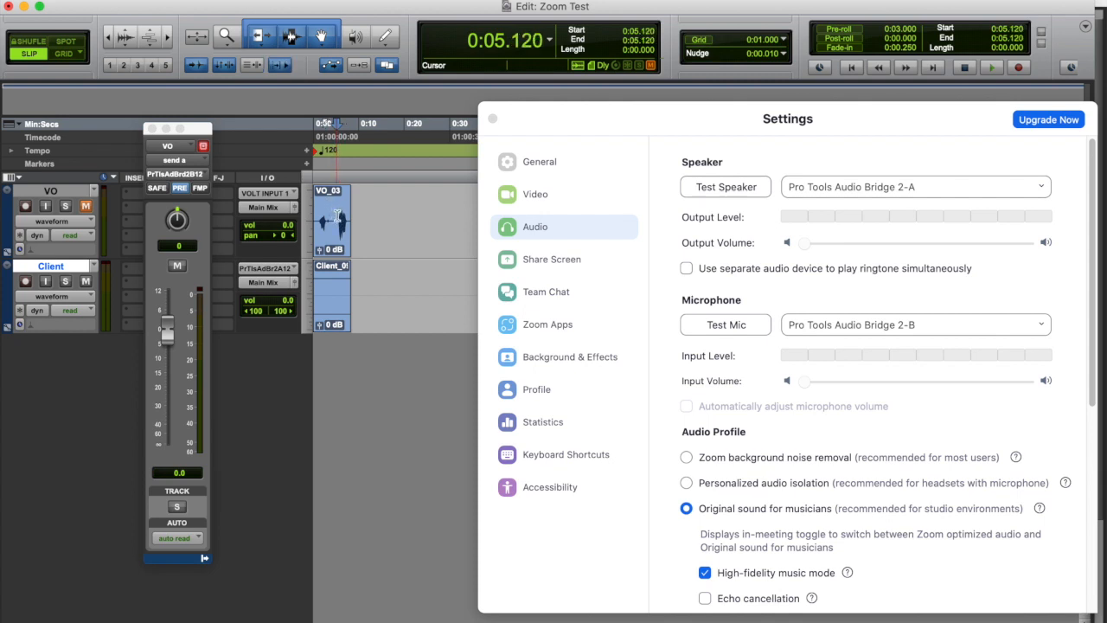